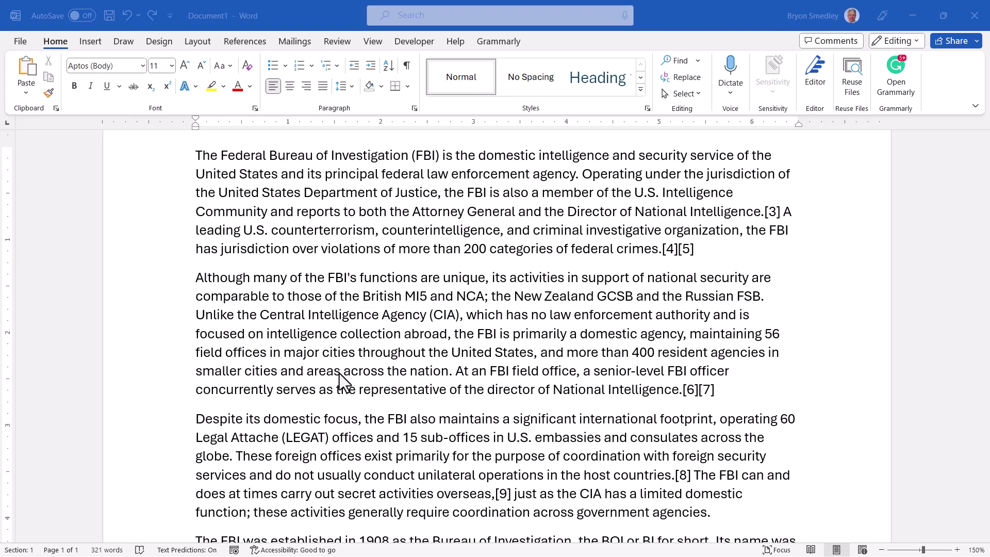
# Replace all 13 occurrences of FBI with NASA, then close the Find and Replace window.
pyautogui.scroll(-1, 339, 373)
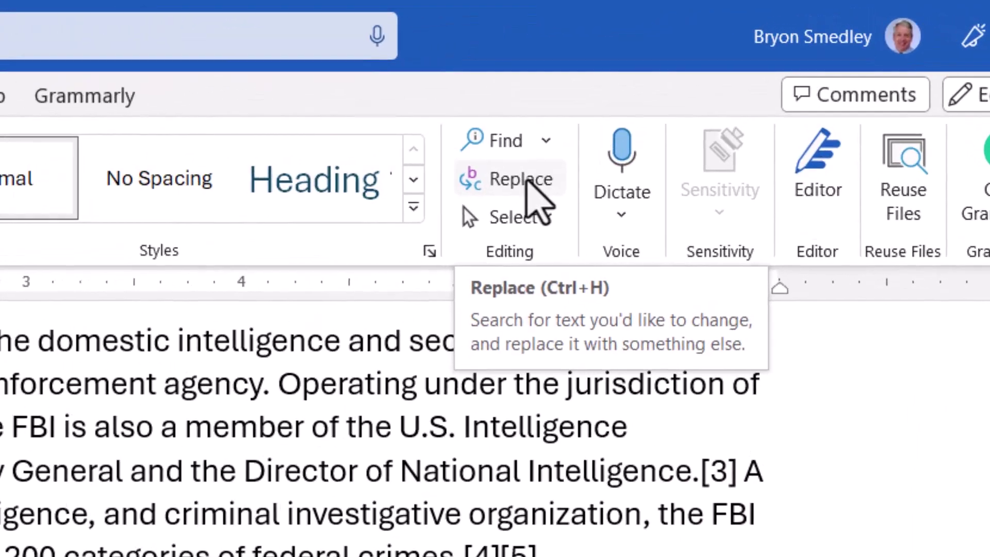
pyautogui.click(527, 180)
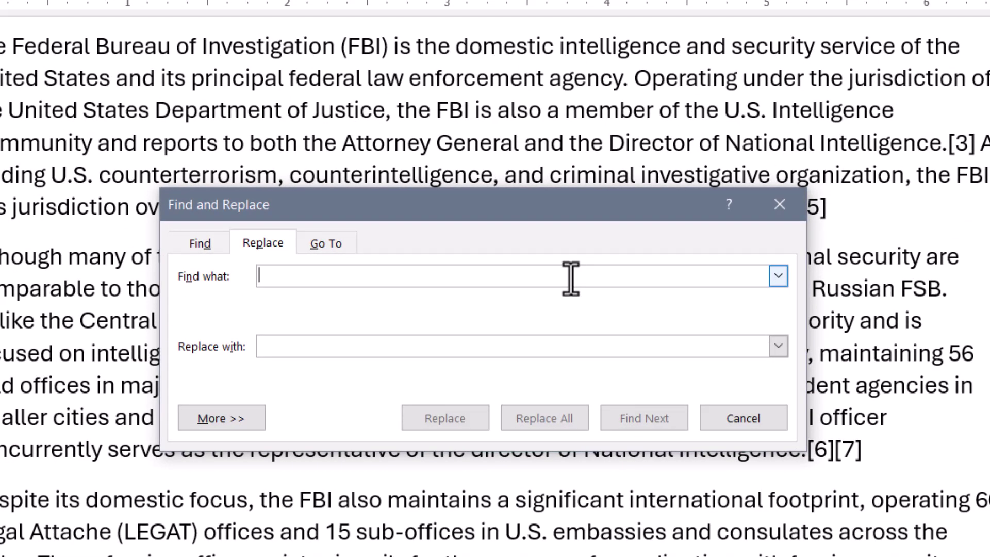
pyautogui.write('FBI')
pyautogui.press('Tab')
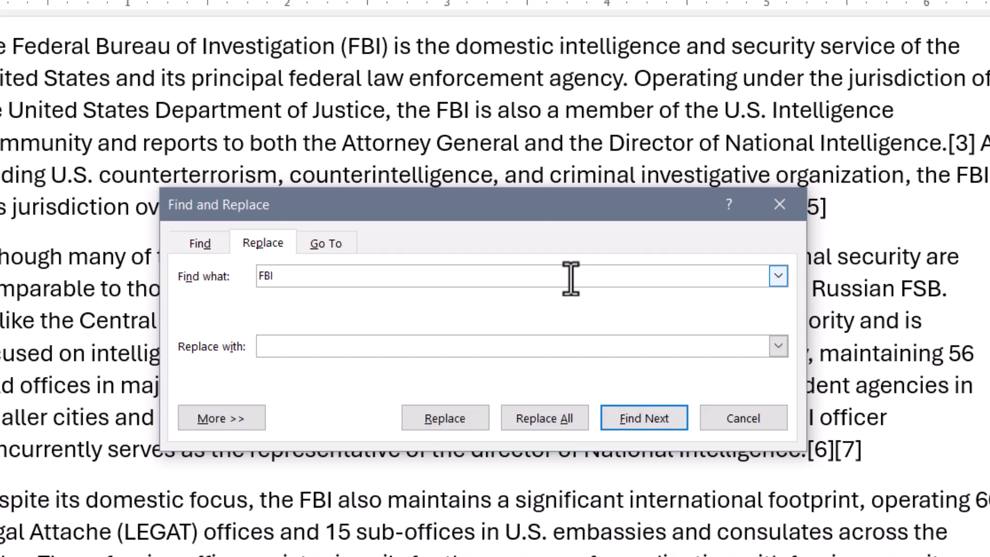
pyautogui.write('NASA')
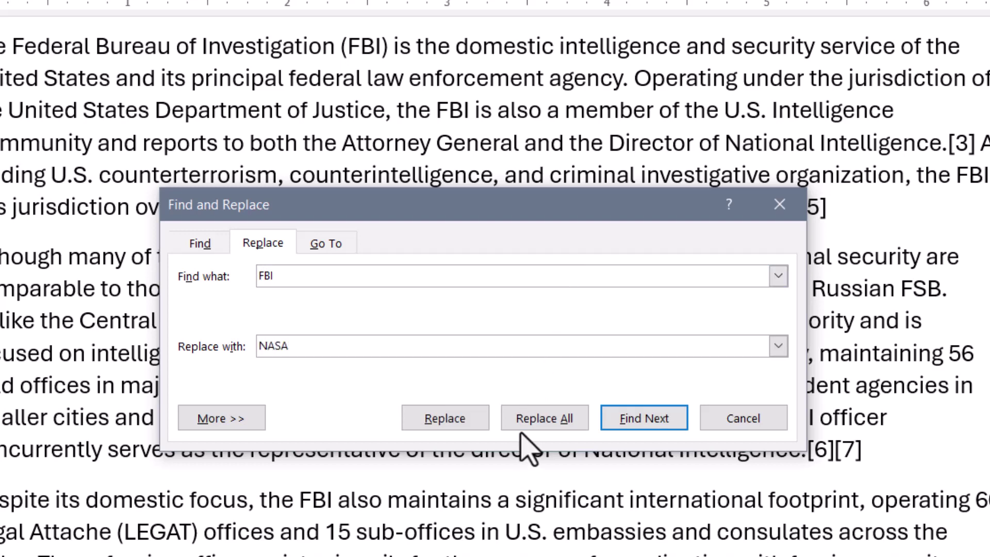
pyautogui.click(532, 421)
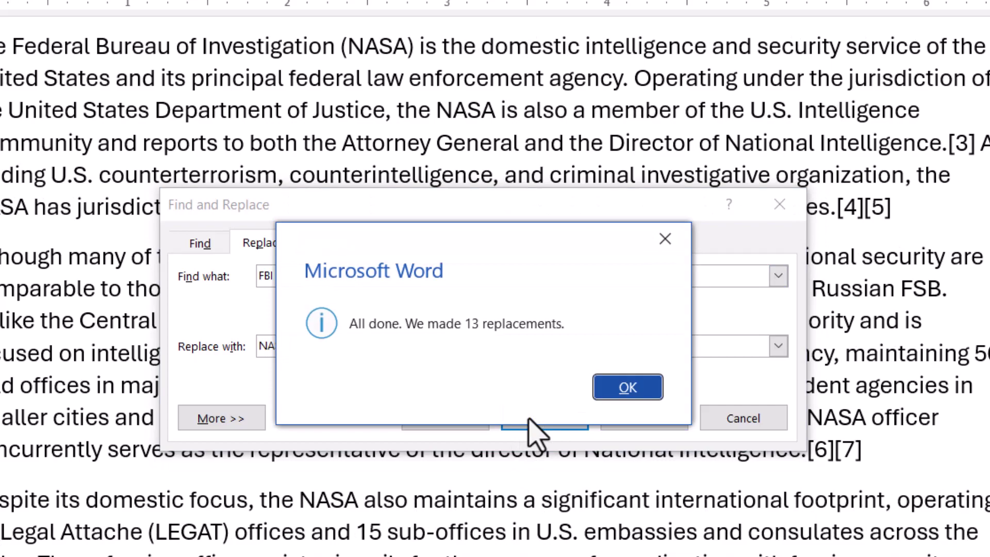
pyautogui.click(622, 388)
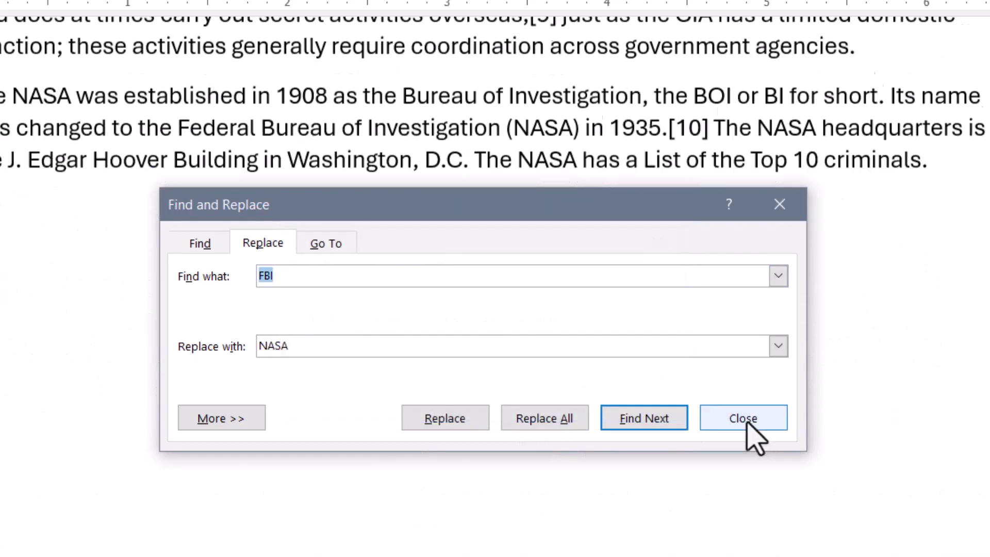
pyautogui.press('Escape')
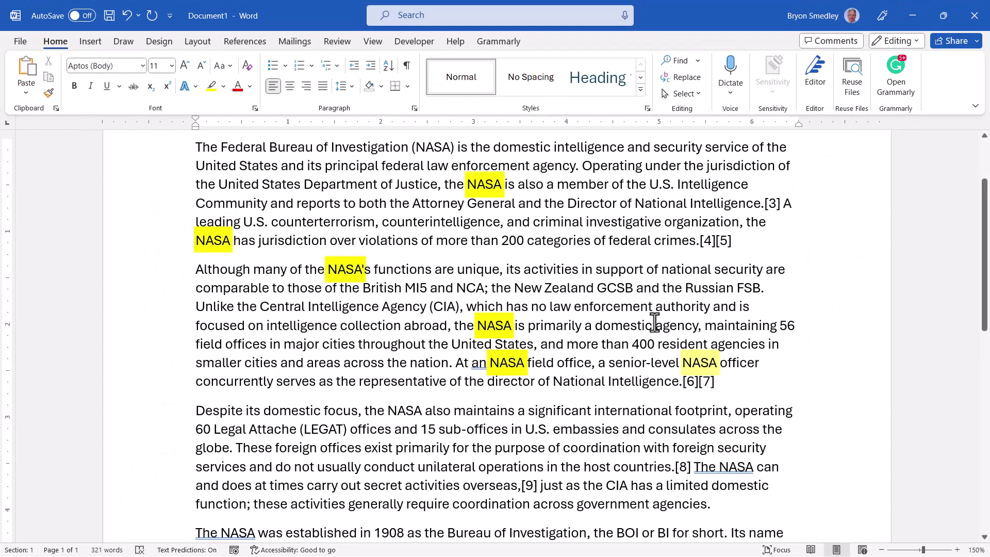
# Undo the FBI-to-NASA replacement with Ctrl+Z.
pyautogui.hotkey('ctrl', 'z')
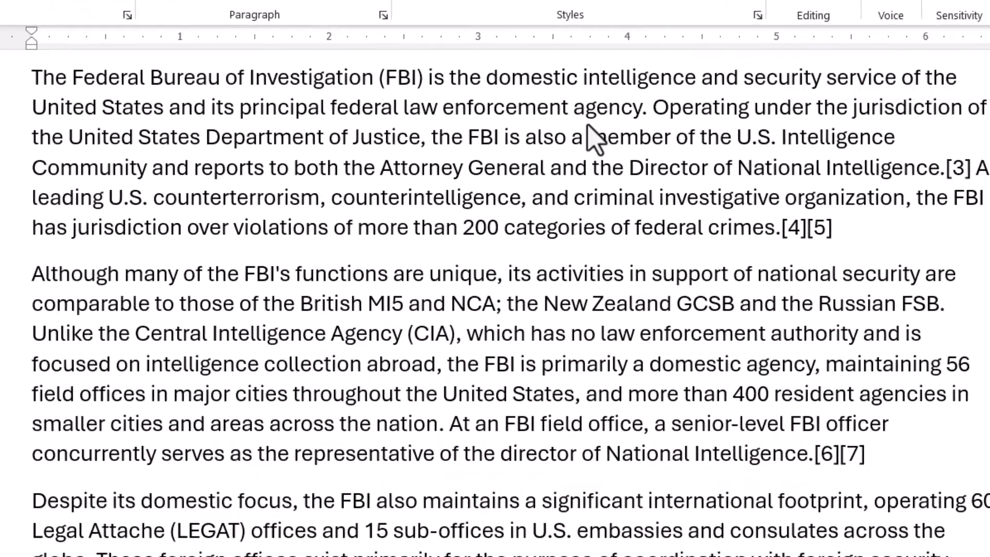
# Reopen Replace with FBI in both fields, expand More options, and move the dialog up.
pyautogui.hotkey('ctrl', 'h')
pyautogui.click(341, 367)
pyautogui.doubleClick(321, 366)
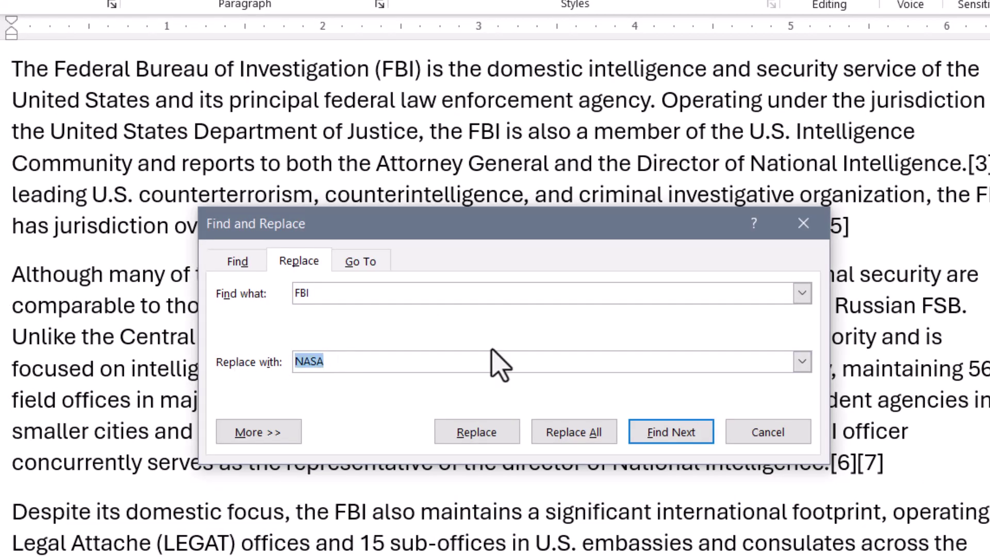
pyautogui.press('BackSpace')
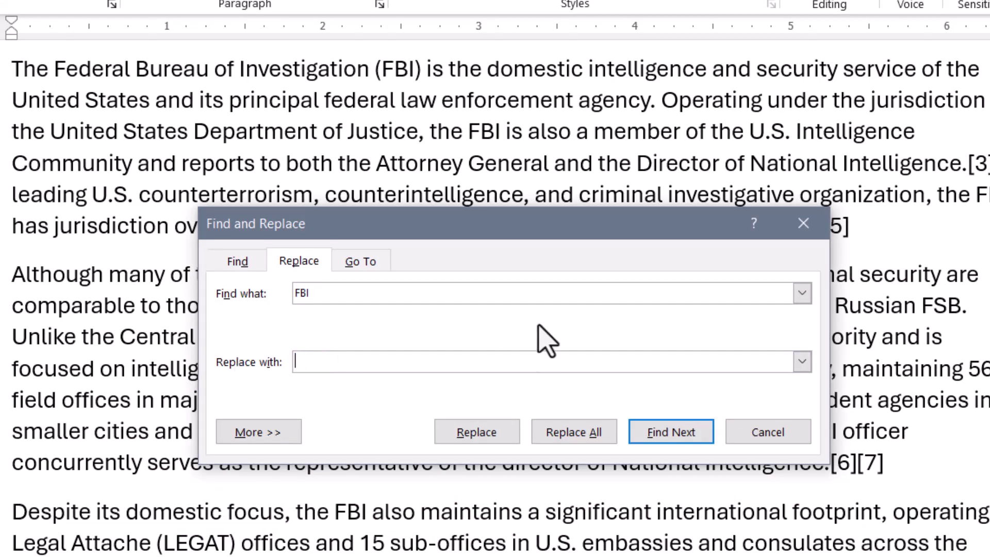
pyautogui.write('FBI')
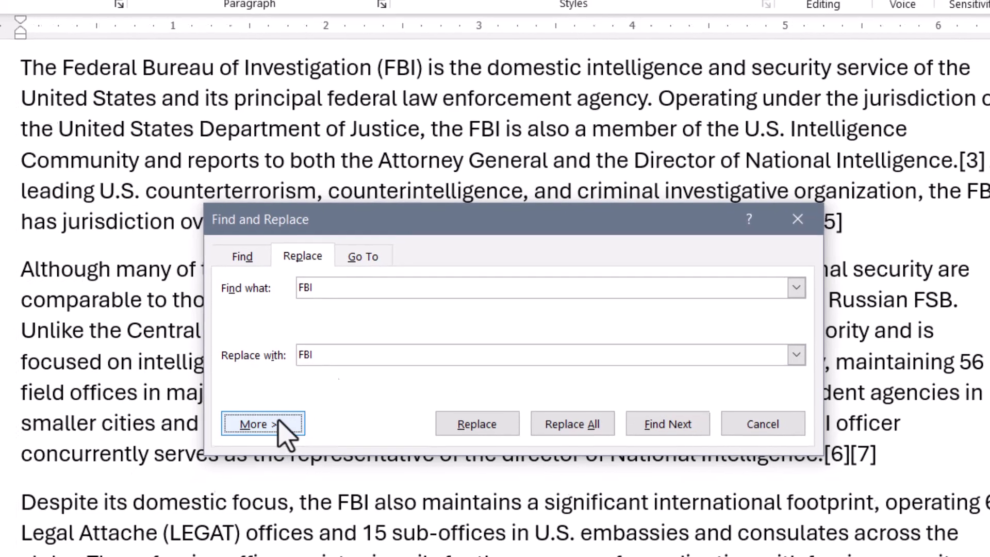
pyautogui.click(258, 432)
pyautogui.moveTo(410, 206); pyautogui.dragTo(410, 85)
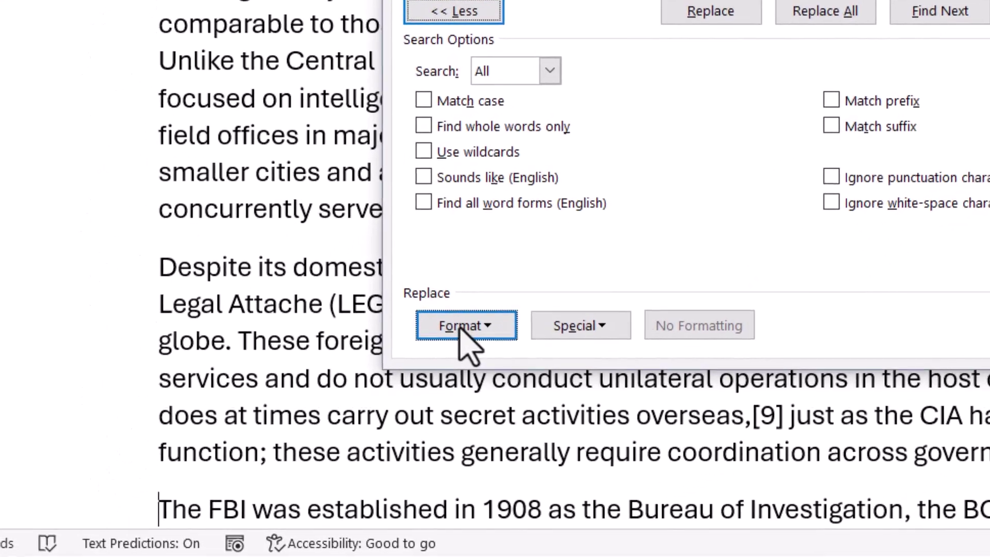
# Set the replacement font to ADLaM Display, green, bold italic, 14 pt.
pyautogui.click(300, 487)
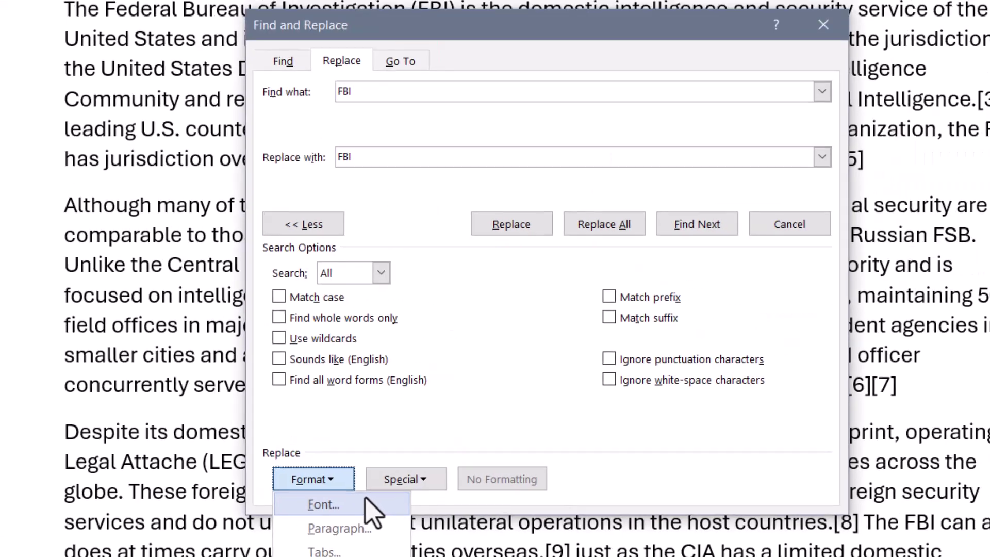
pyautogui.click(521, 364)
pyautogui.click(501, 196)
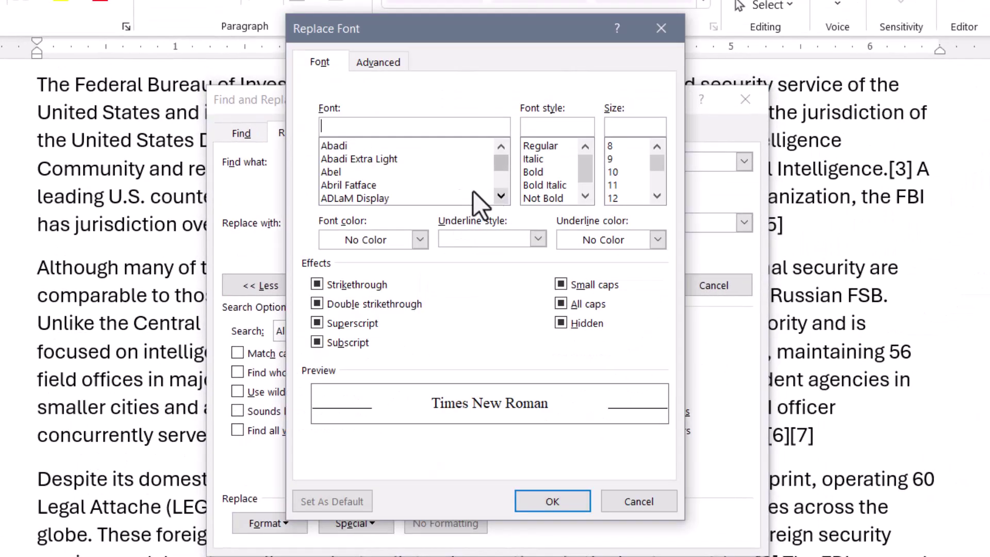
pyautogui.click(379, 199)
pyautogui.click(420, 240)
pyautogui.click(407, 450)
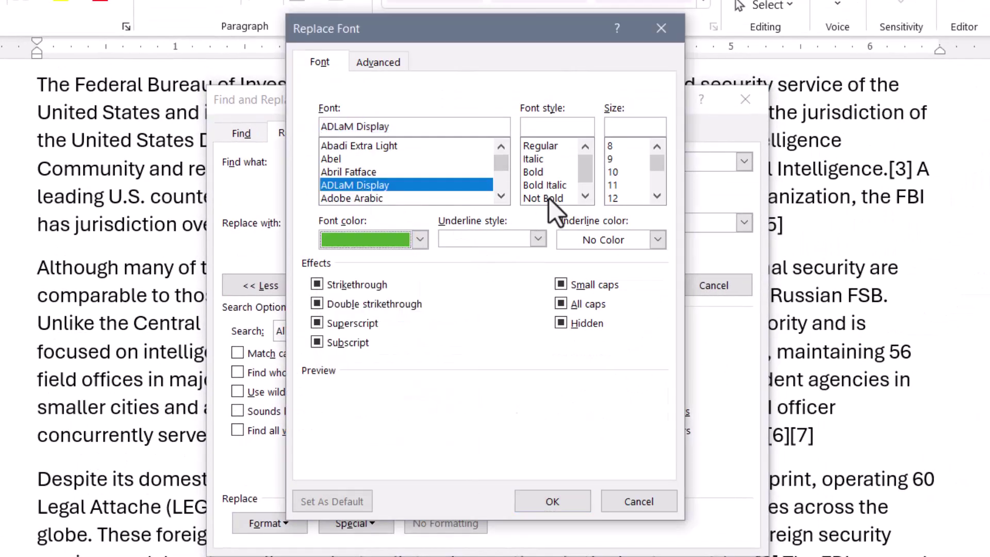
pyautogui.click(547, 185)
pyautogui.click(660, 197)
pyautogui.click(660, 197)
pyautogui.click(619, 185)
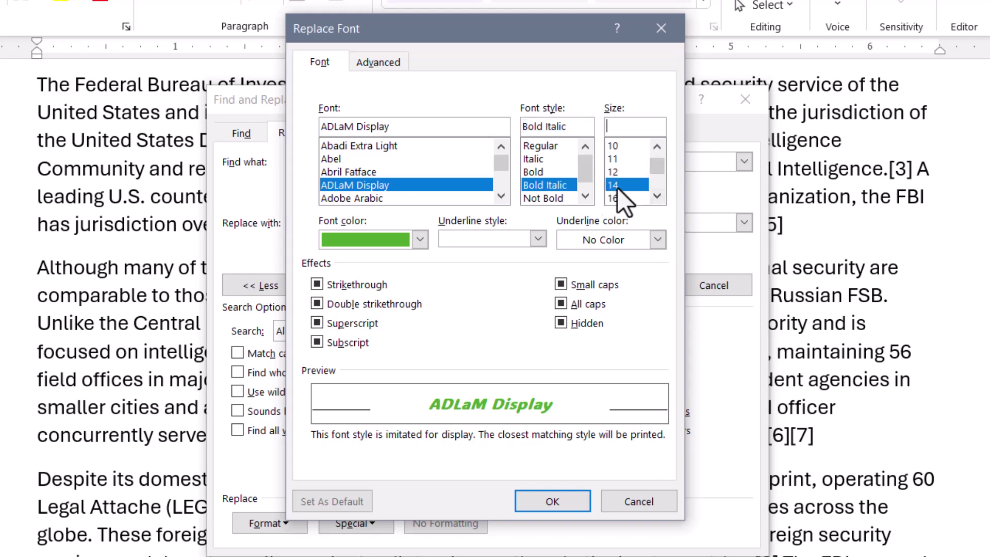
# Add a purple double underline to the replacement formatting and confirm the font settings.
pyautogui.click(538, 239)
pyautogui.click(500, 292)
pyautogui.click(657, 240)
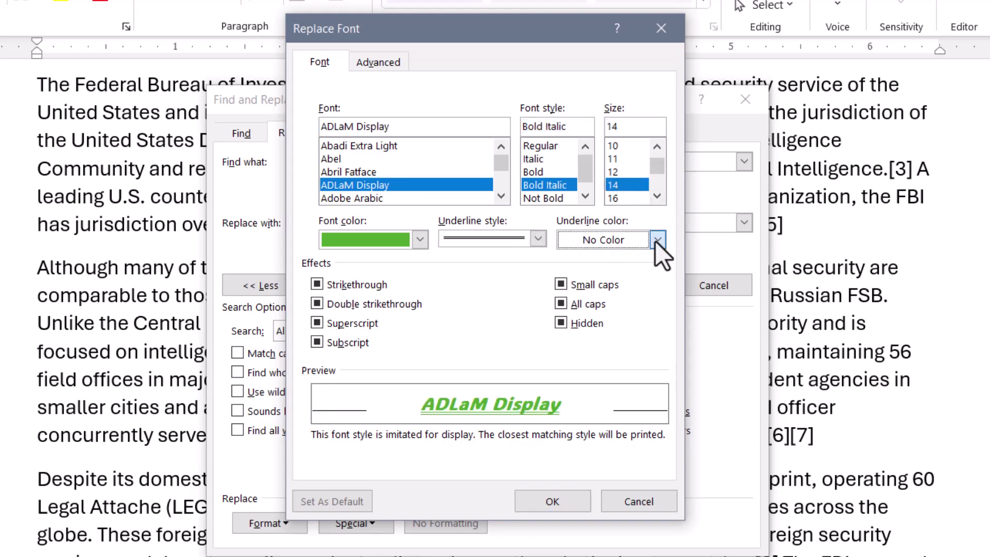
pyautogui.click(676, 317)
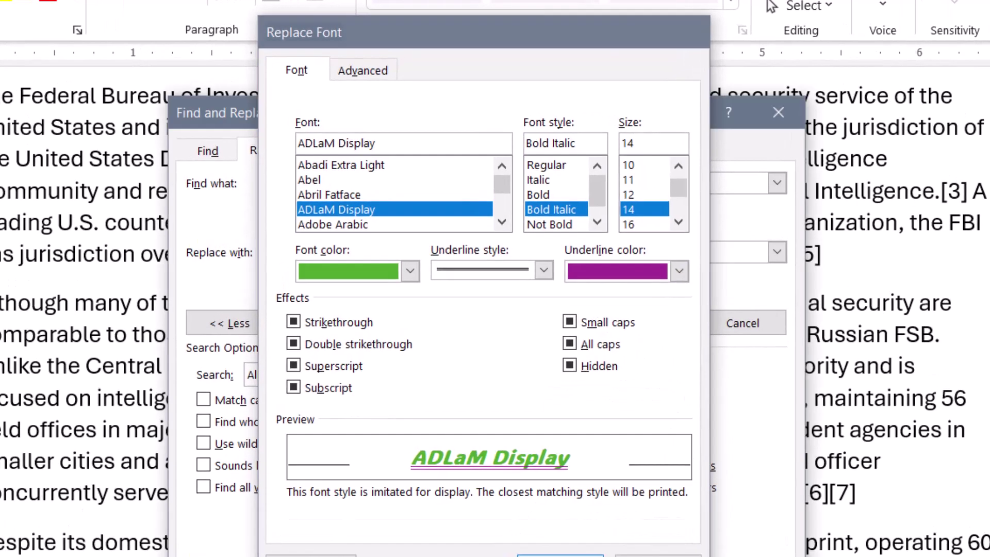
pyautogui.press('Return')
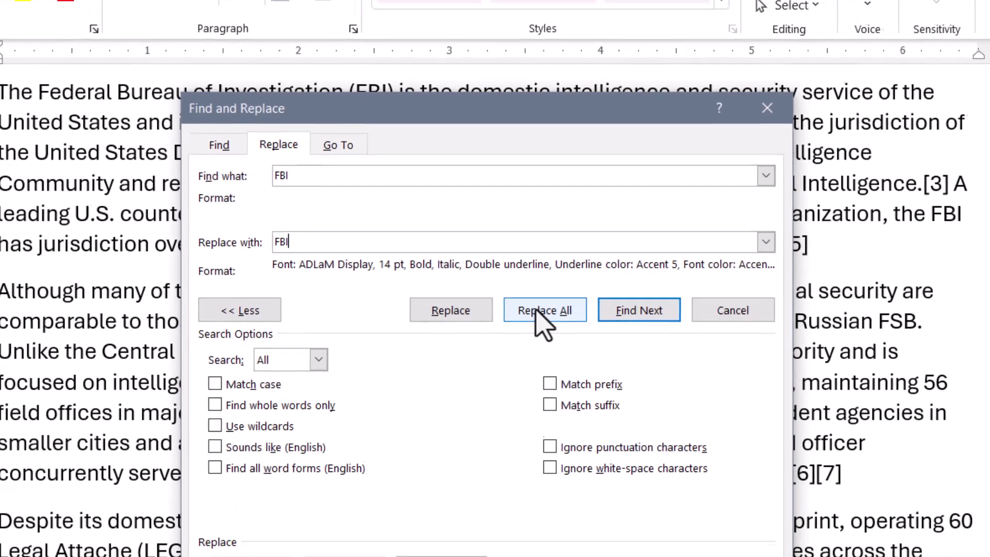
# Replace all FBI with the green formatted FBI, close the dialog, and review the document.
pyautogui.click(557, 426)
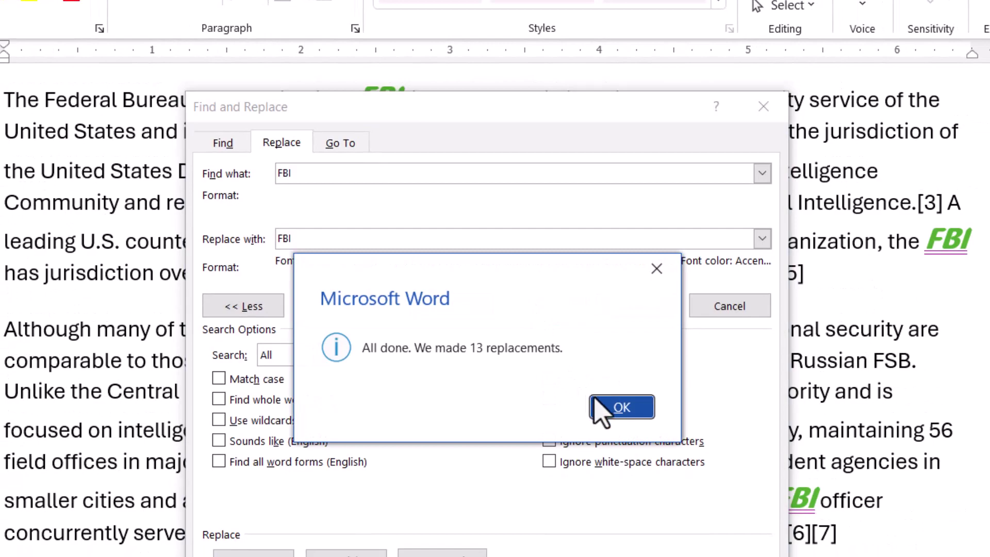
pyautogui.click(619, 407)
pyautogui.click(762, 106)
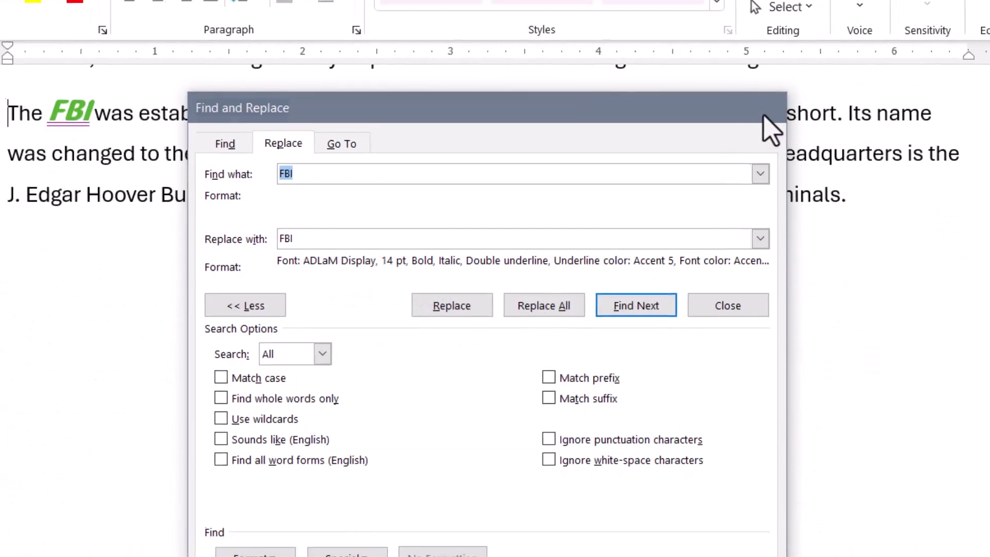
pyautogui.scroll(4, 679, 274)
pyautogui.scroll(-1, 678, 274)
pyautogui.scroll(-1, 679, 274)
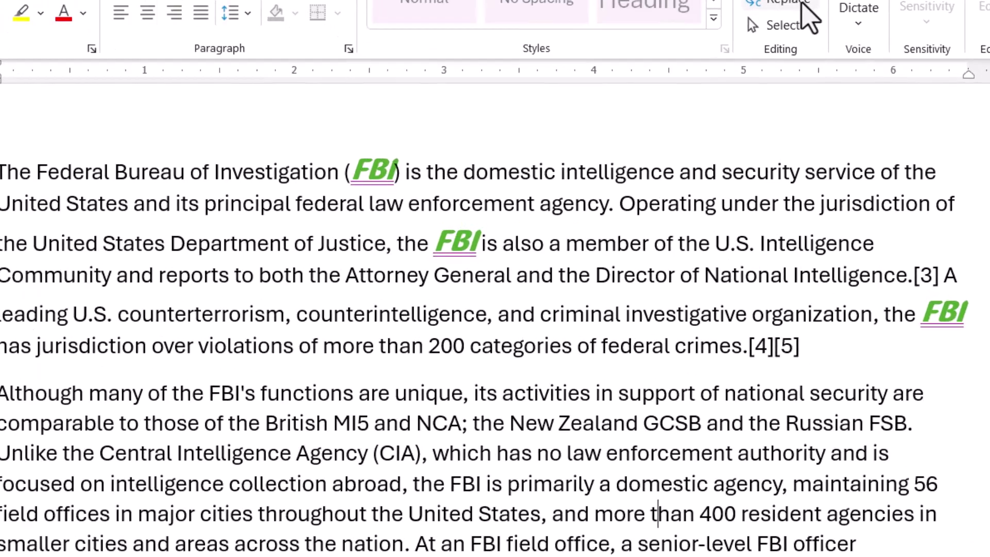
# Add a +Body (Aptos) font criterion to the FBI search term.
pyautogui.click(699, 77)
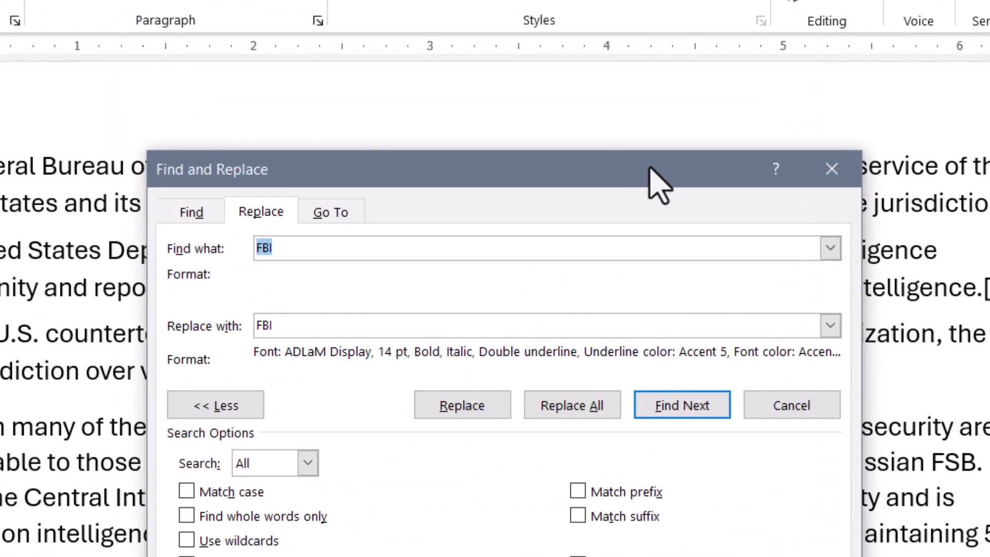
pyautogui.click(484, 249)
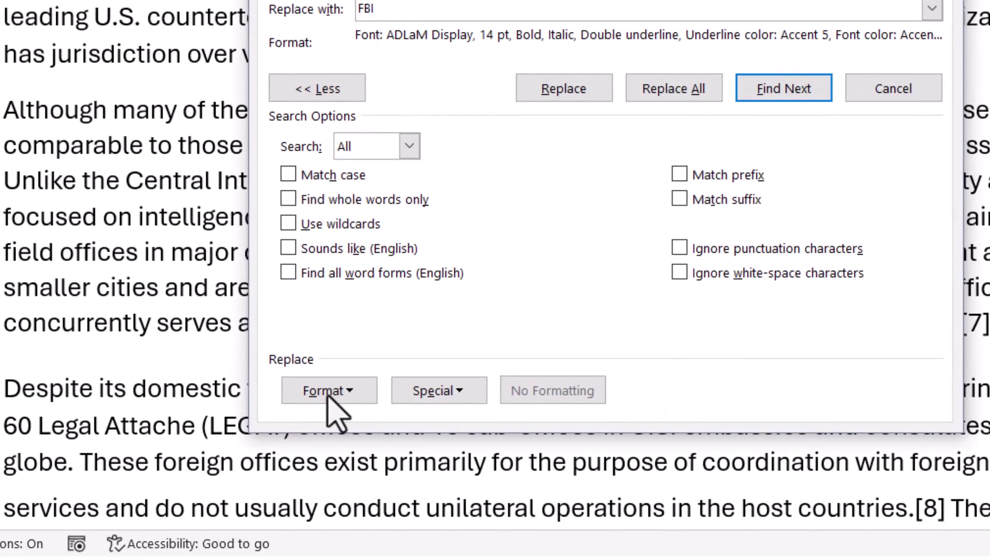
pyautogui.click(329, 392)
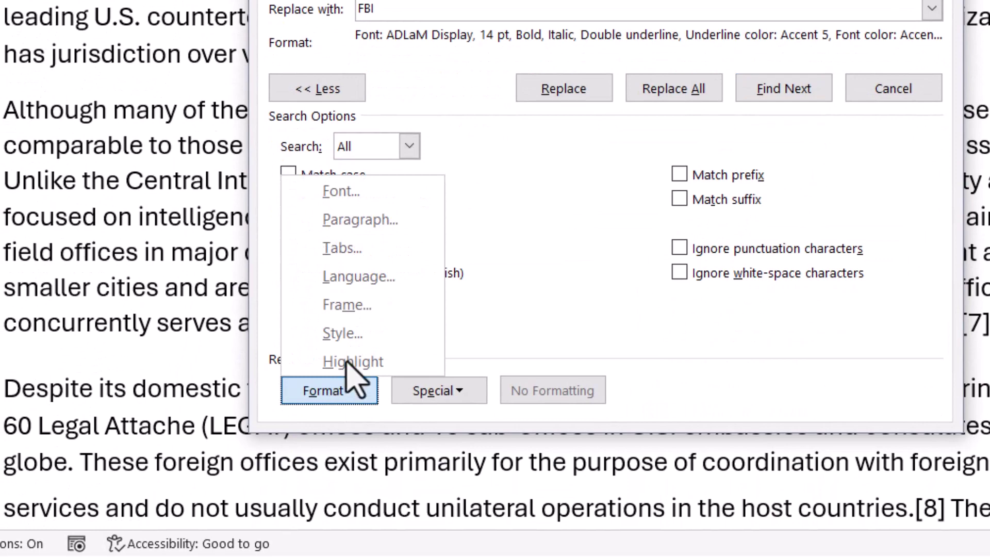
pyautogui.click(387, 200)
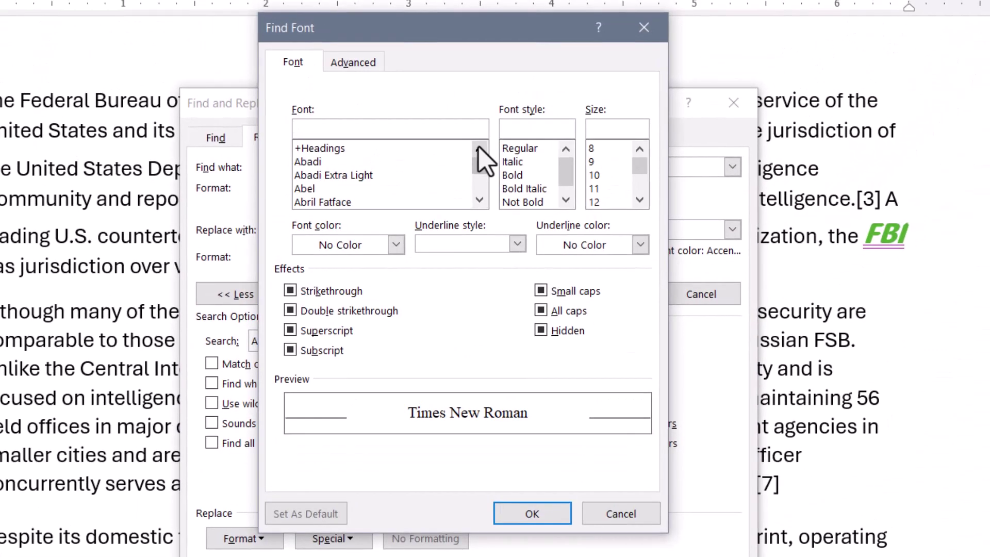
pyautogui.click(478, 148)
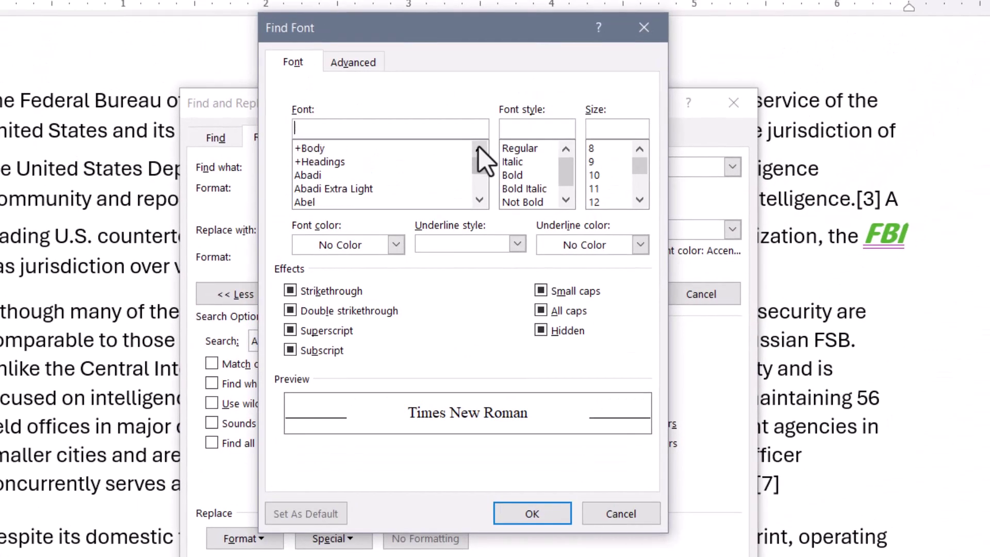
pyautogui.click(316, 147)
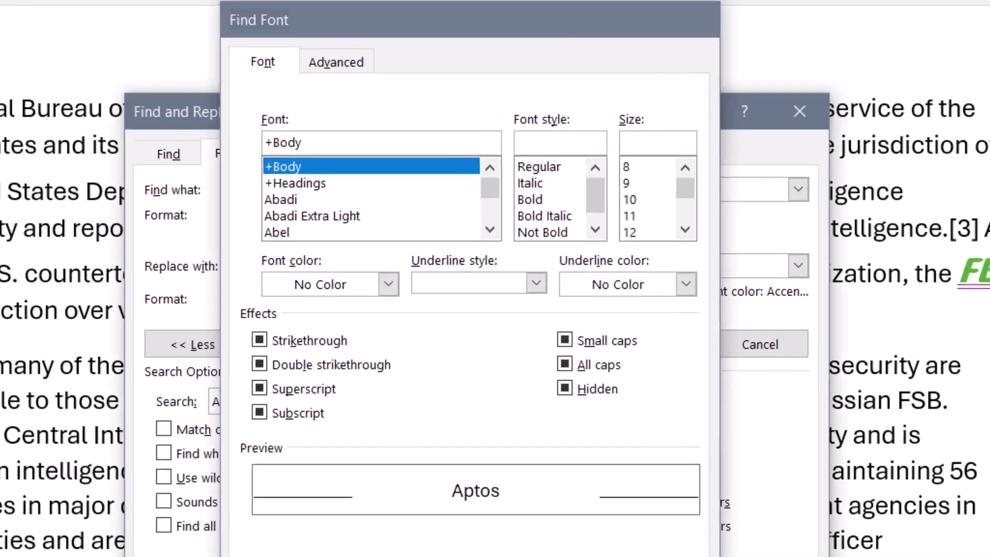
pyautogui.click(548, 521)
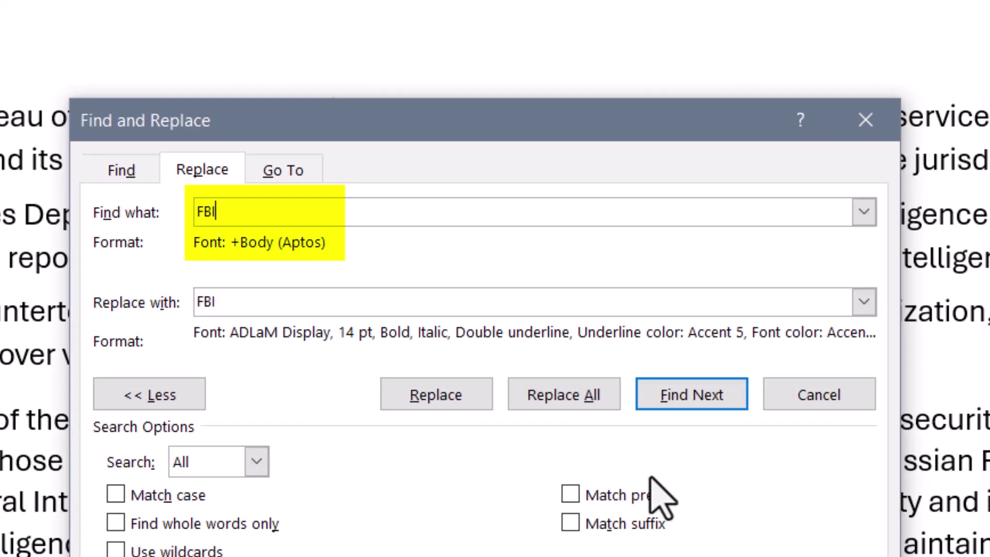
# Clear the green replacement formatting and set FBI's replacement to Algerian in Dark Red.
pyautogui.click(281, 297)
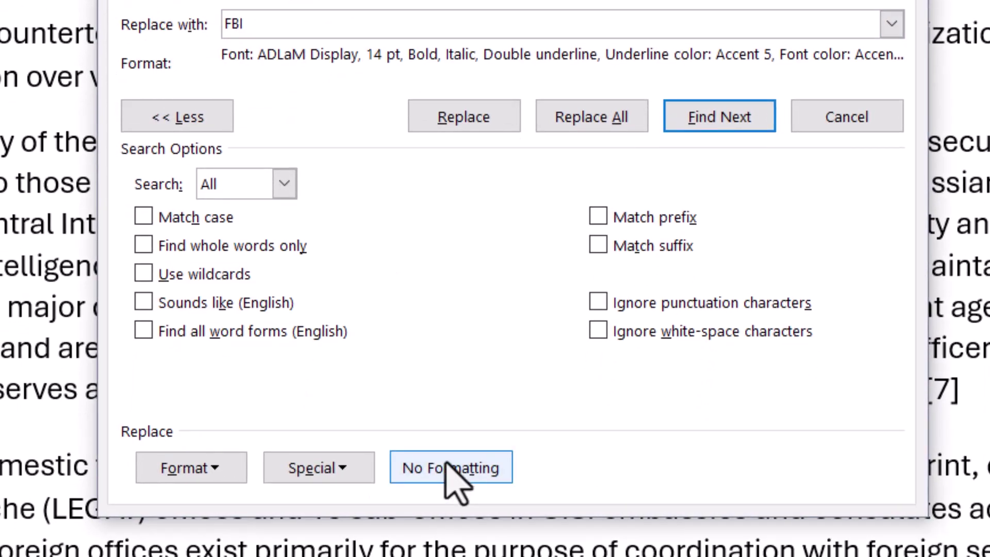
pyautogui.click(447, 467)
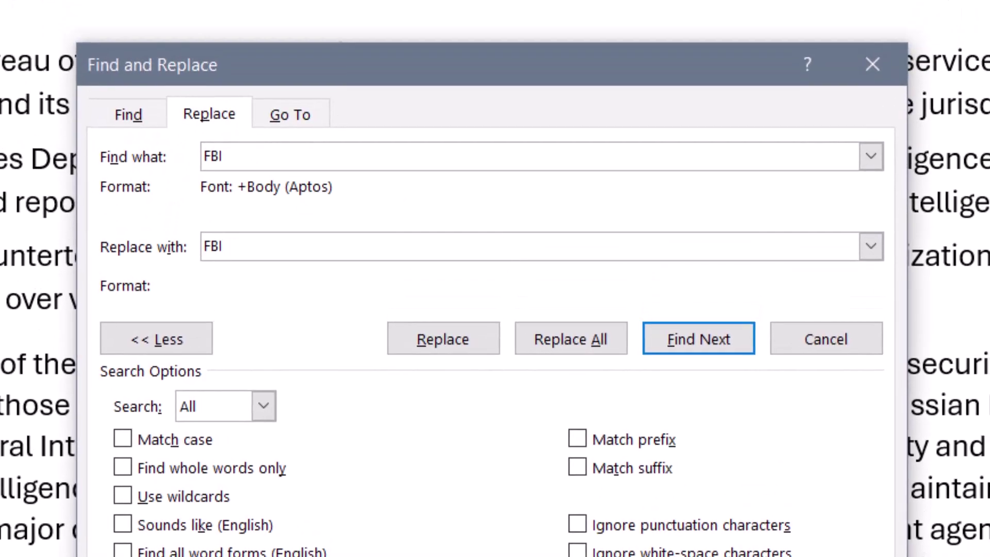
pyautogui.hotkey('alt', 'o')
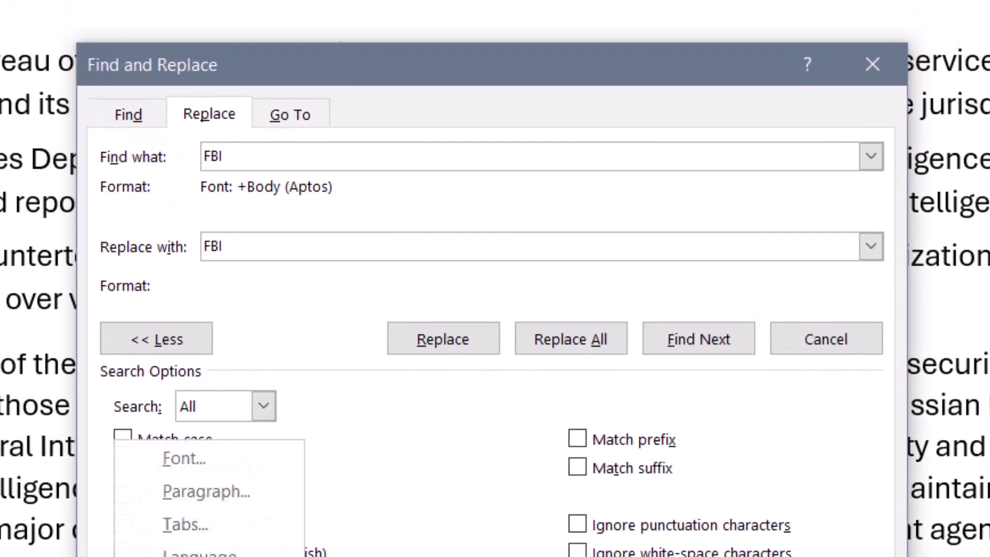
pyautogui.click(249, 458)
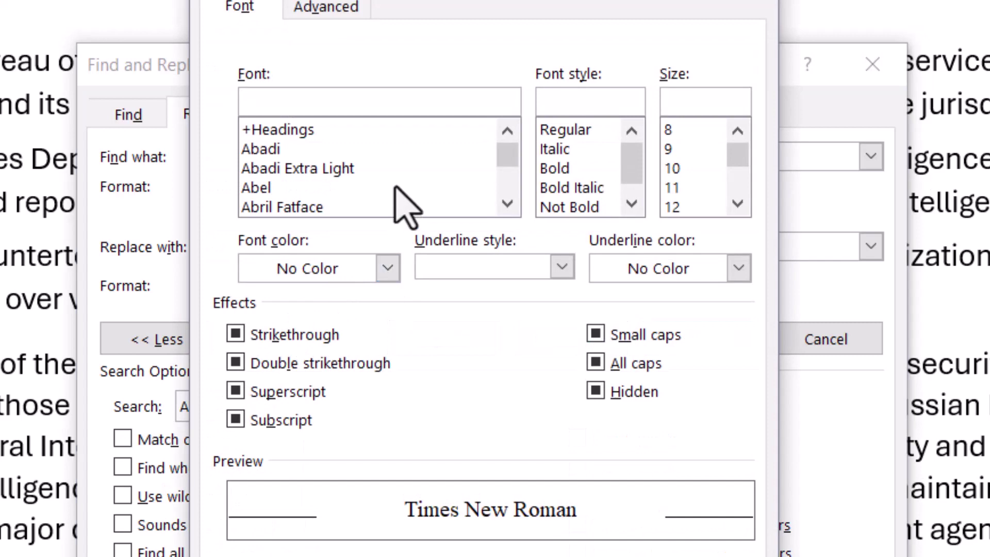
pyautogui.scroll(-3, 360, 191)
pyautogui.click(361, 188)
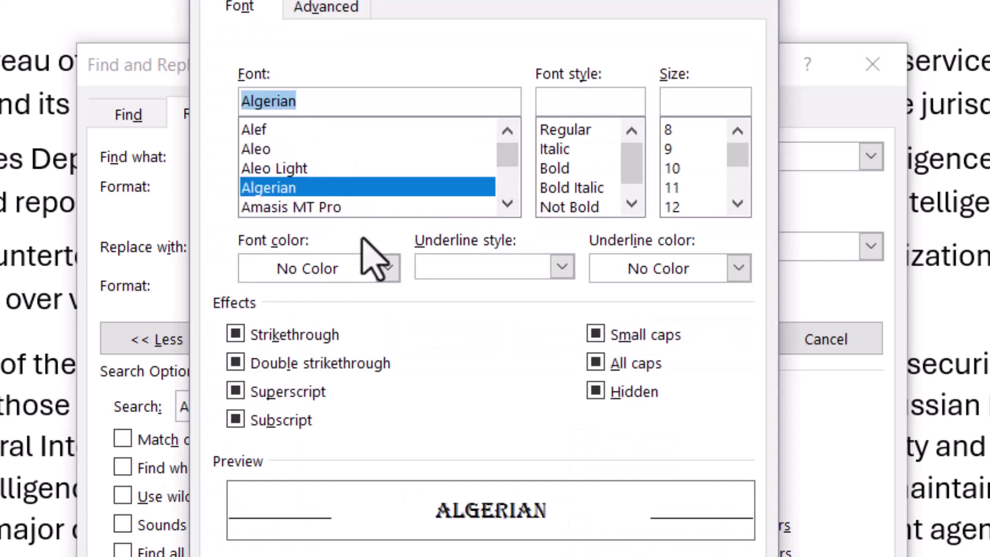
pyautogui.click(388, 267)
pyautogui.click(270, 555)
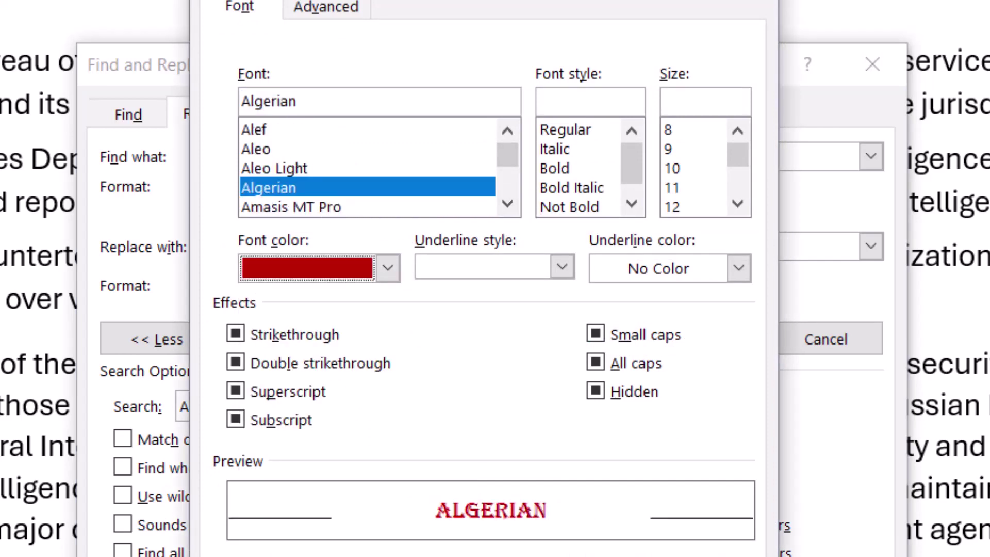
pyautogui.press('Return')
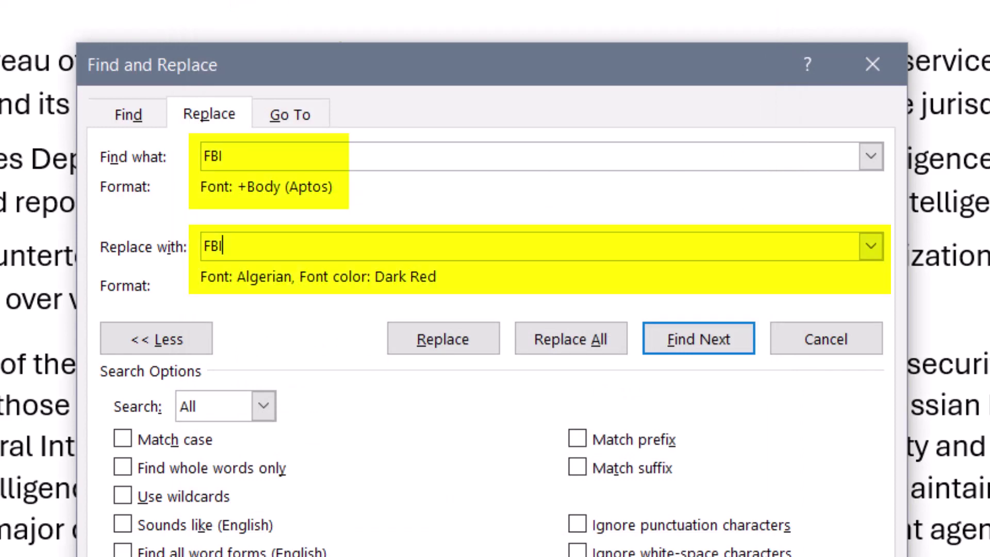
# Run Replace All for the 4 plain FBI mentions and close the Find and Replace window.
pyautogui.click(590, 338)
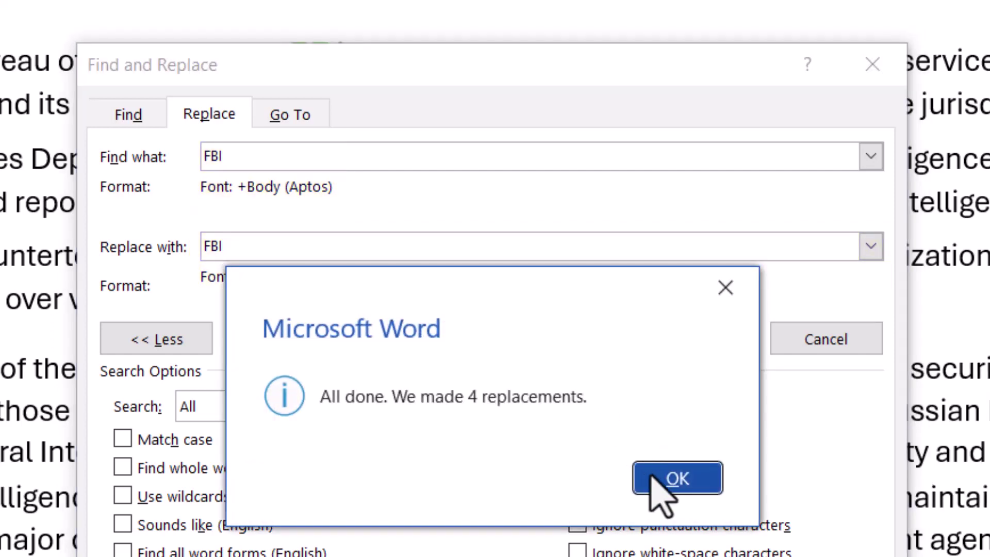
pyautogui.click(671, 478)
pyautogui.click(872, 64)
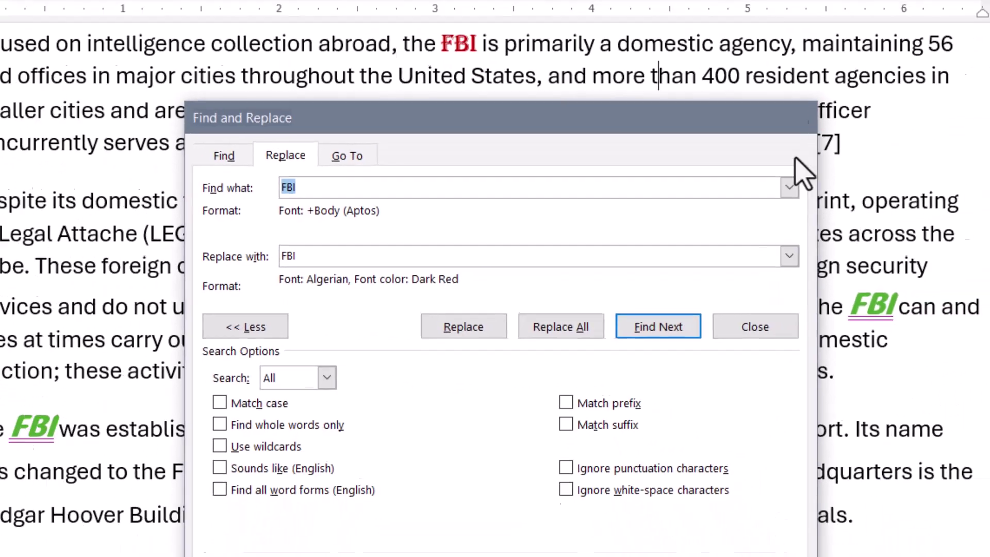
pyautogui.scroll(5, 688, 357)
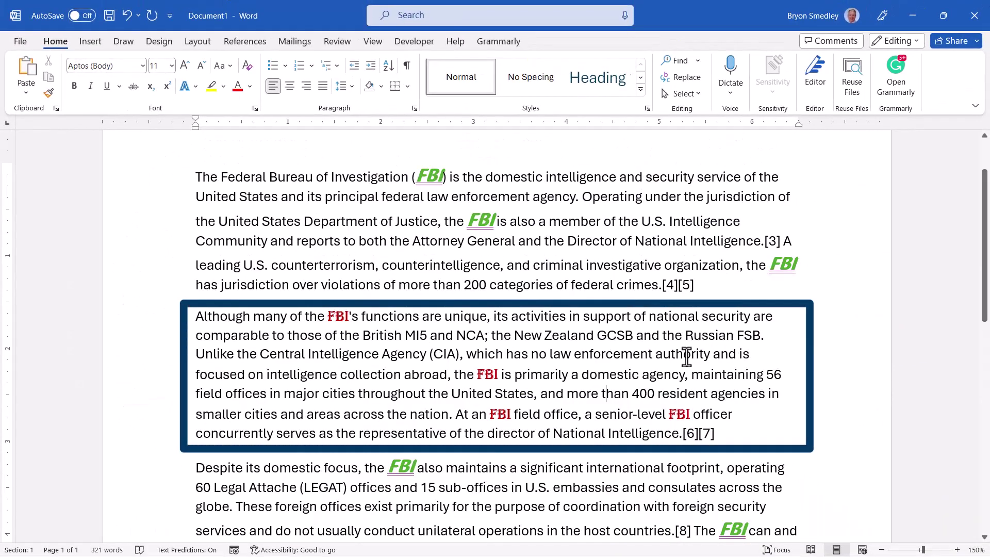